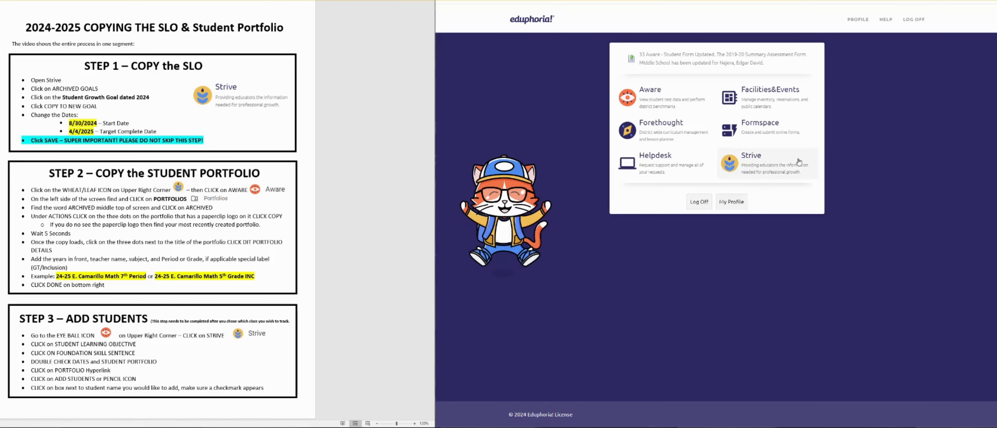
Open Strive and copy the archived Student Growth goal due in April 2024 to a new goal.
{"action": "left_click", "coordinate": [747, 164]}
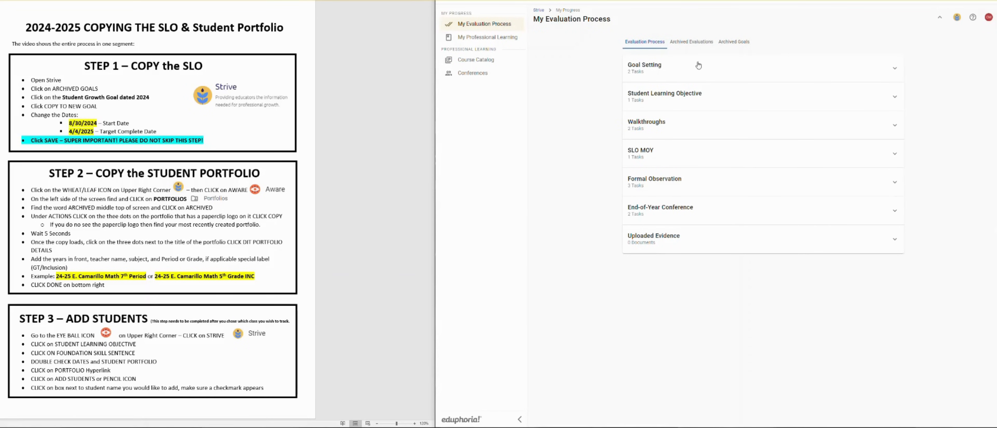
{"action": "left_click", "coordinate": [737, 46]}
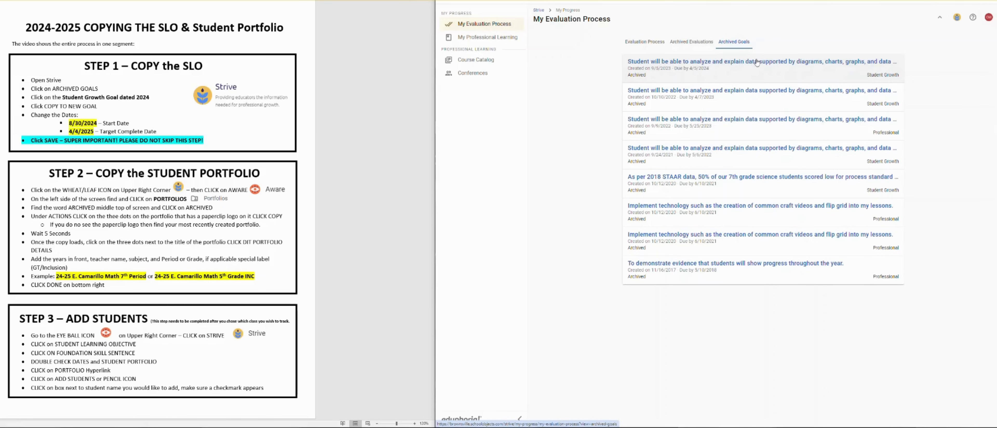
{"action": "left_click", "coordinate": [751, 63]}
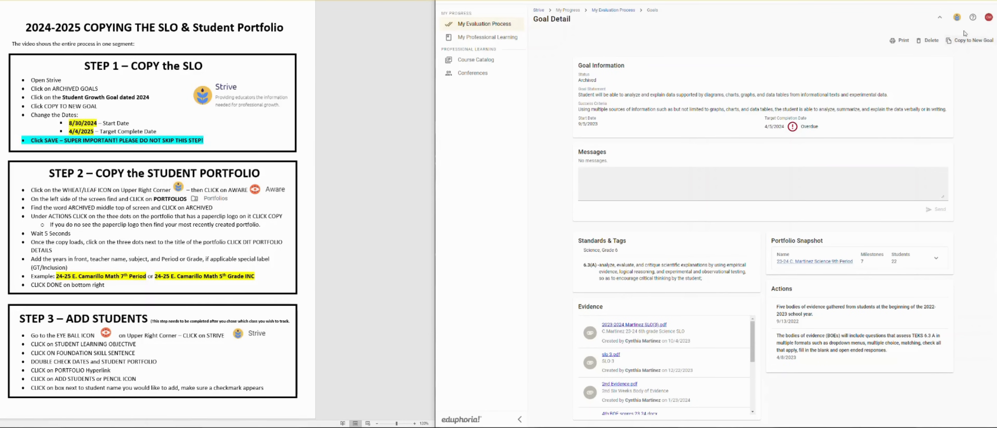
{"action": "left_click", "coordinate": [971, 43]}
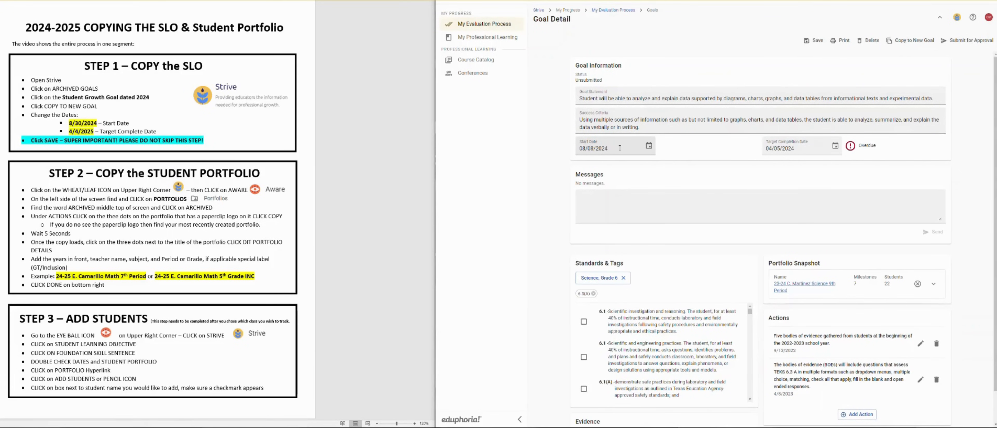
Set the new goal's start date to 08/30/2024 and its target completion date to 04/04/2025.
{"action": "left_click", "coordinate": [649, 146]}
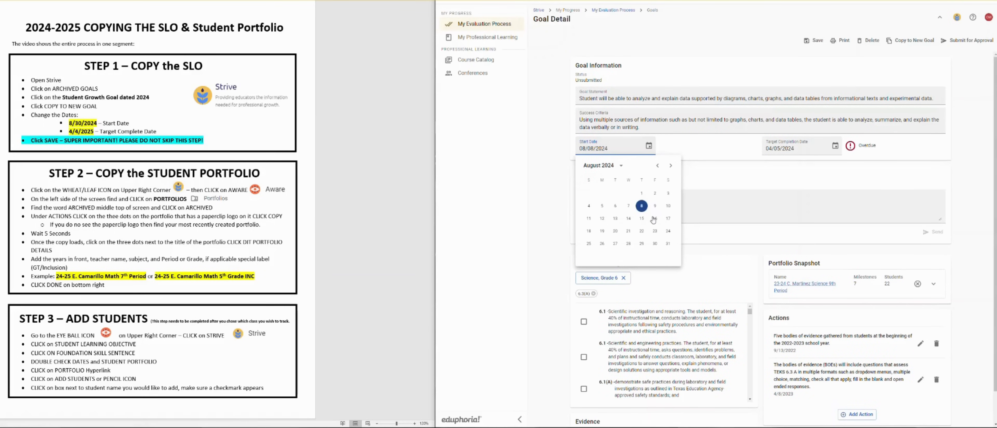
{"action": "left_click", "coordinate": [655, 245]}
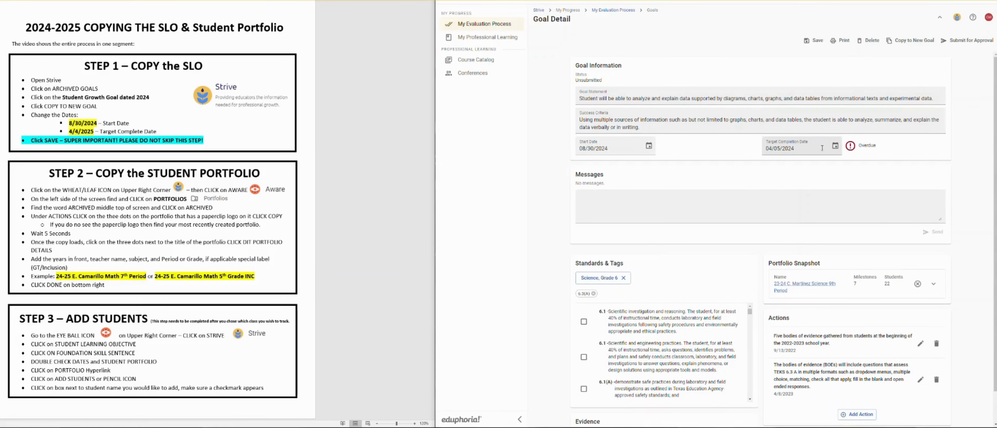
{"action": "left_click", "coordinate": [835, 147]}
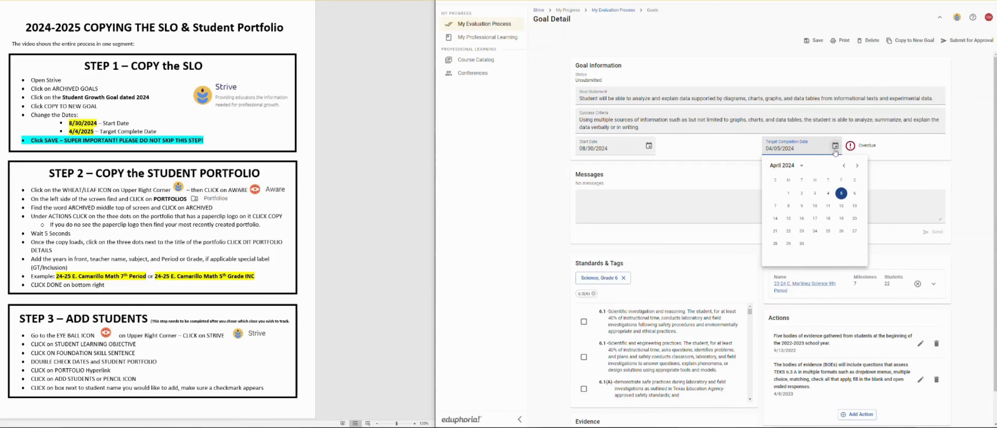
{"action": "left_click", "coordinate": [858, 167]}
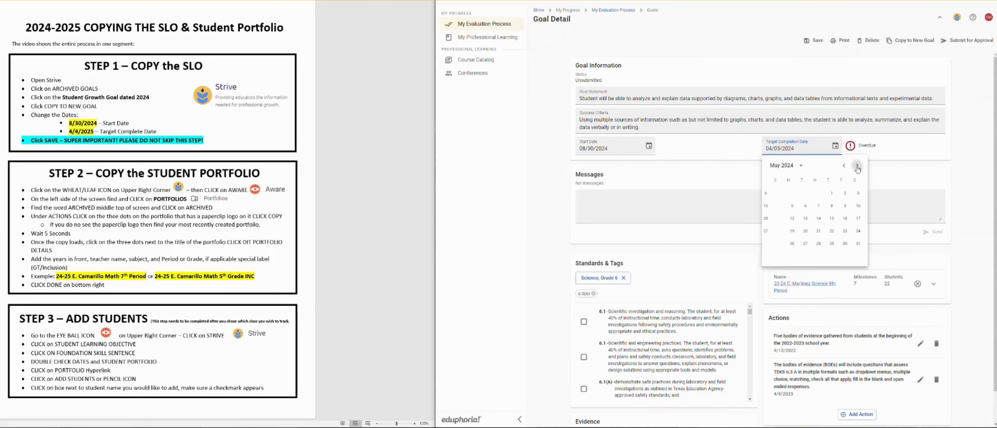
{"action": "left_click", "coordinate": [858, 166]}
{"action": "left_click", "coordinate": [858, 167]}
{"action": "left_click", "coordinate": [858, 167]}
{"action": "left_click", "coordinate": [858, 166]}
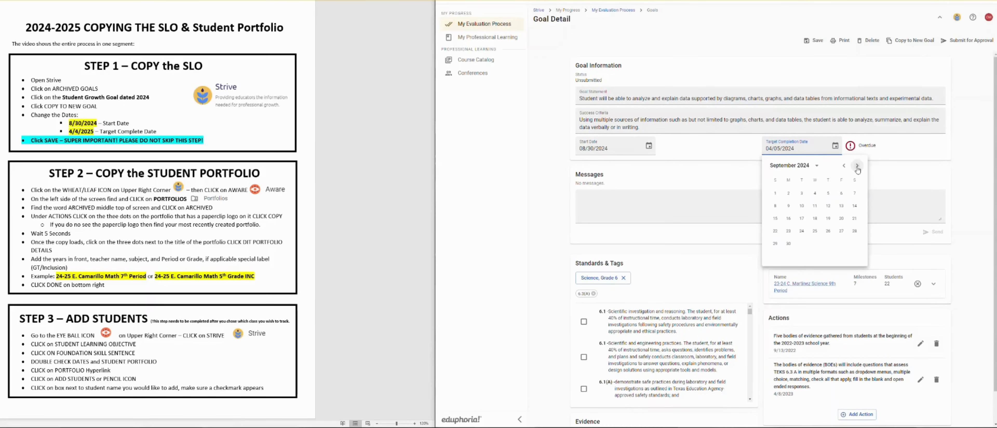
{"action": "left_click", "coordinate": [858, 166]}
{"action": "left_click", "coordinate": [858, 166]}
{"action": "left_click", "coordinate": [858, 166]}
{"action": "left_click", "coordinate": [815, 166]}
{"action": "left_click", "coordinate": [801, 218]}
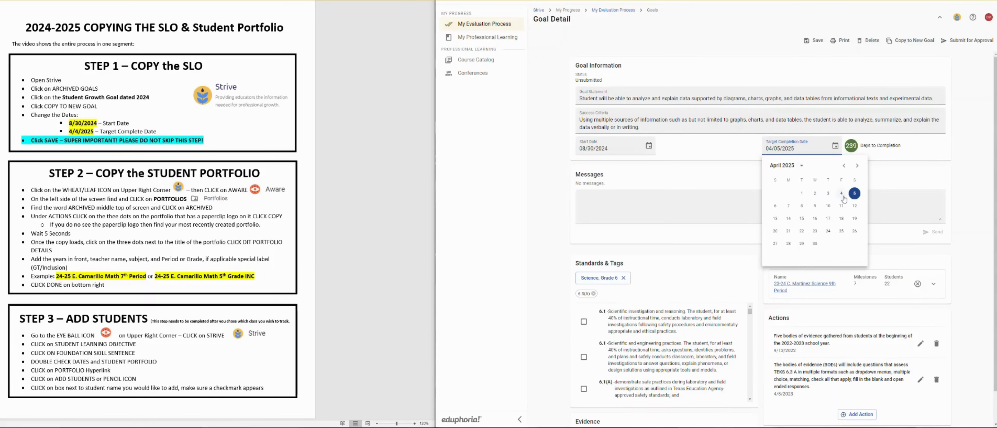
{"action": "left_click", "coordinate": [843, 194]}
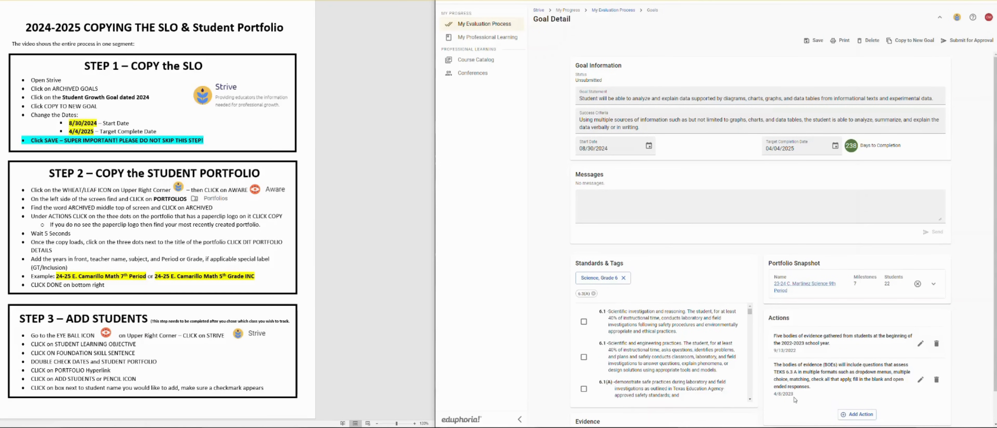
Set the date of the goal's first action, about gathering five bodies of evidence, to 08/30/2024.
{"action": "left_click", "coordinate": [921, 343]}
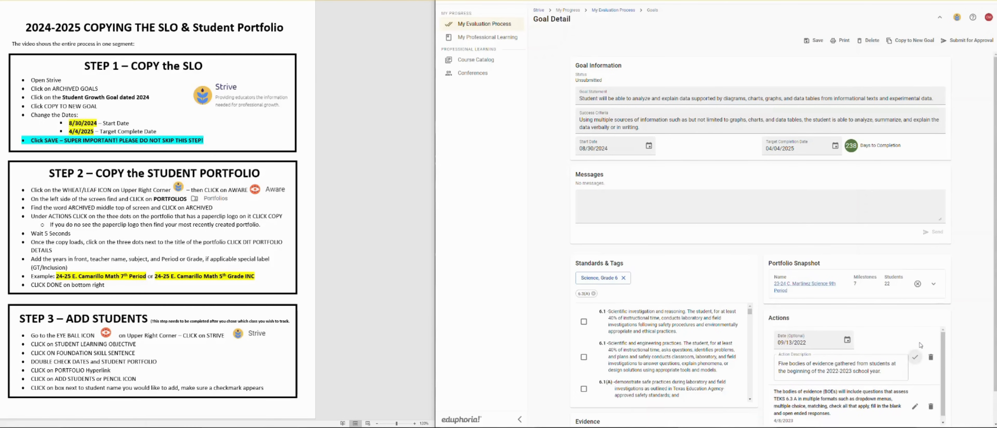
{"action": "left_click", "coordinate": [847, 341]}
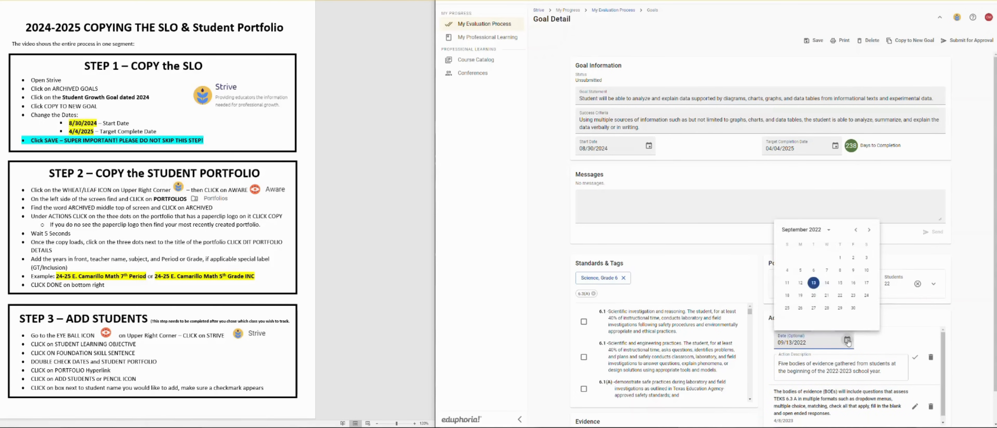
{"action": "left_click", "coordinate": [829, 231]}
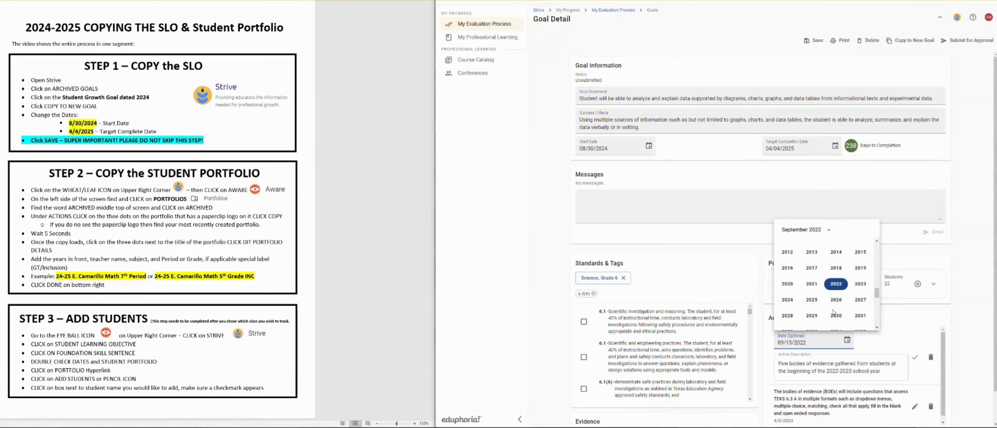
{"action": "left_click", "coordinate": [787, 300]}
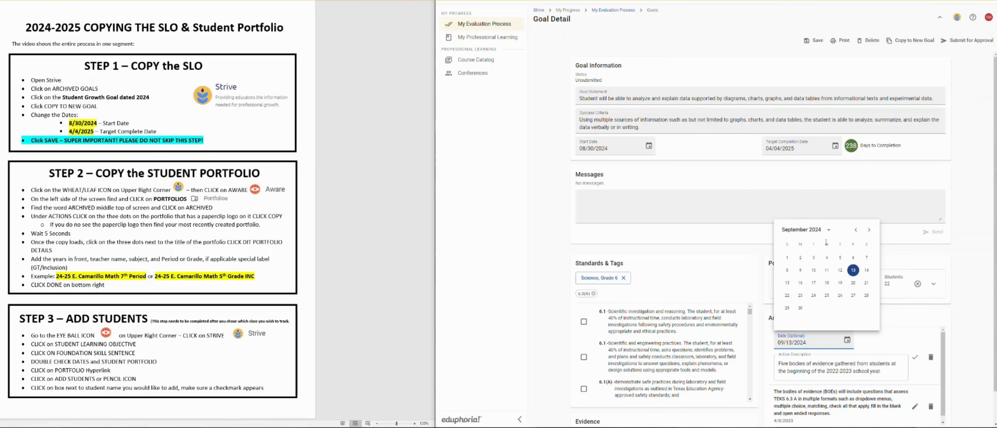
{"action": "left_click", "coordinate": [856, 229]}
{"action": "left_click", "coordinate": [854, 308]}
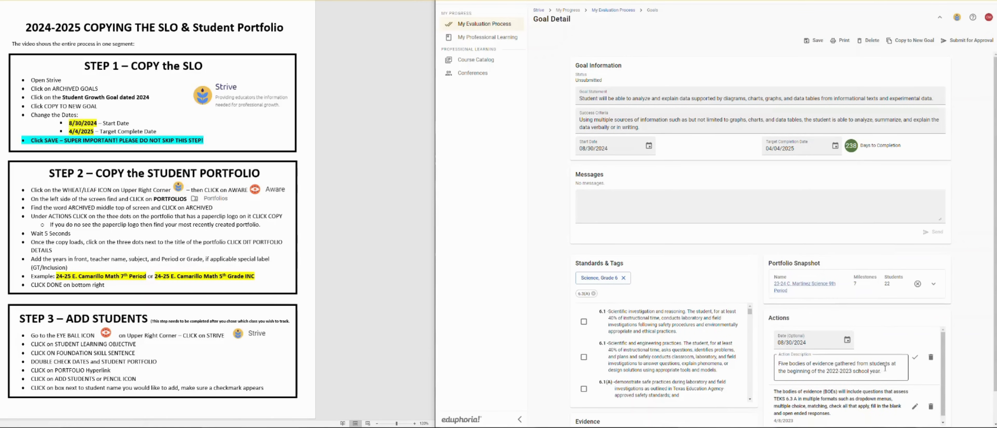
Change the school year in the first action's description to 2024-2025 and accept the edited action.
{"action": "left_click", "coordinate": [836, 370]}
{"action": "key", "text": "BackSpace"}
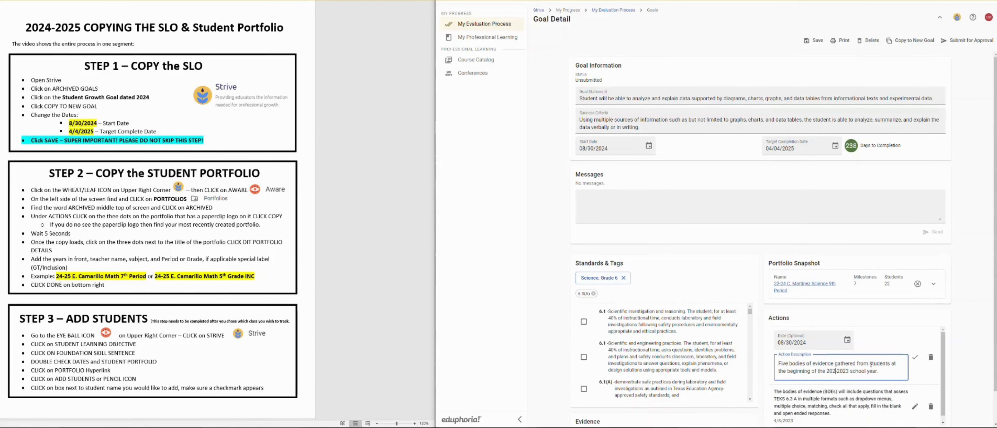
{"action": "type", "text": "4-"}
{"action": "key", "text": "Right"}
{"action": "key", "text": "BackSpace"}
{"action": "type", "text": "5"}
{"action": "left_click", "coordinate": [916, 360]}
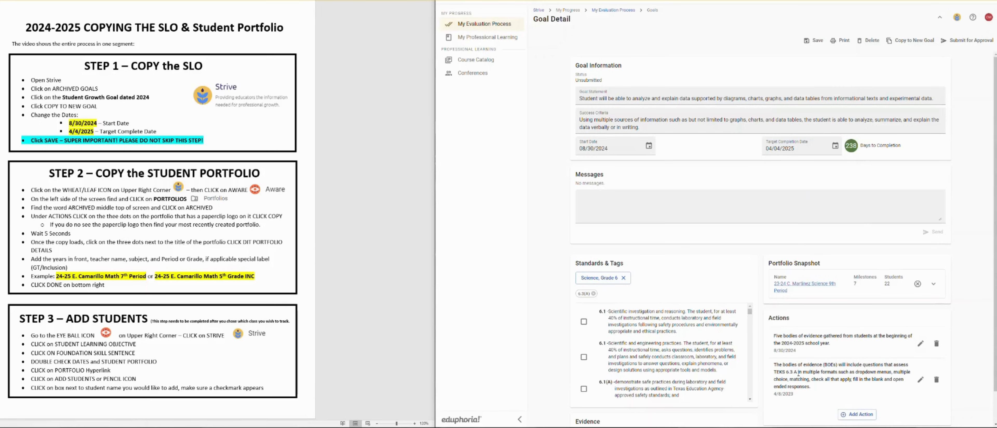
Set the date of the second action, about the BOE question formats, to 04/04/2025 and save the goal.
{"action": "double_click", "coordinate": [785, 393]}
{"action": "left_click", "coordinate": [921, 380]}
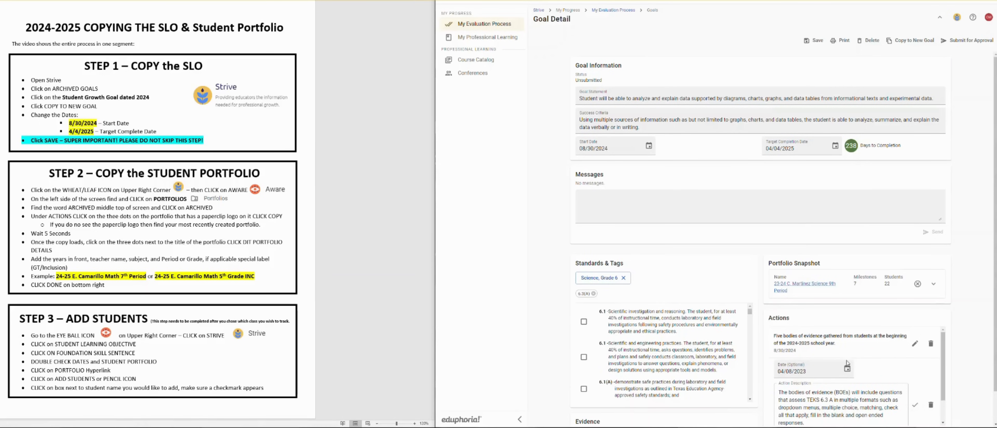
{"action": "left_click", "coordinate": [847, 369]}
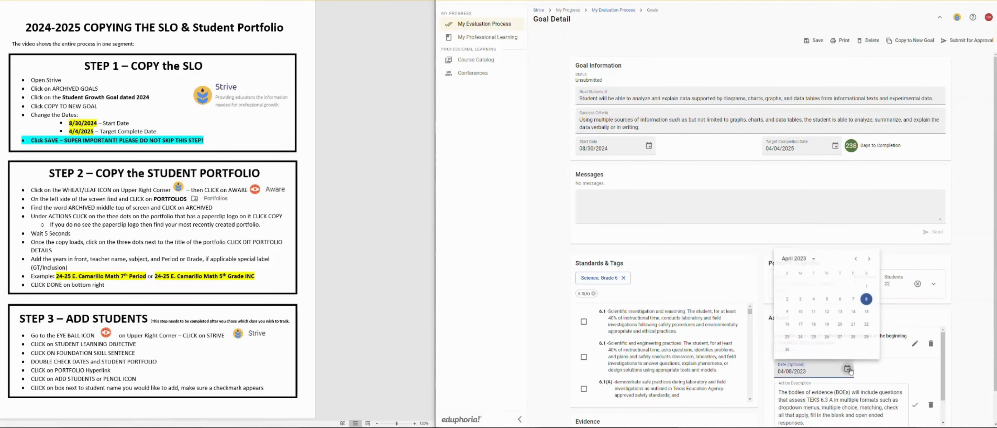
{"action": "left_click", "coordinate": [815, 259]}
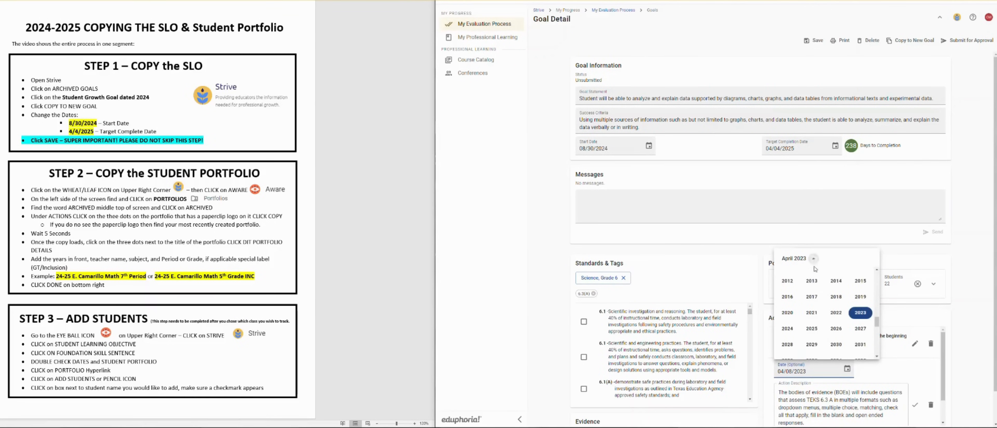
{"action": "left_click", "coordinate": [810, 330]}
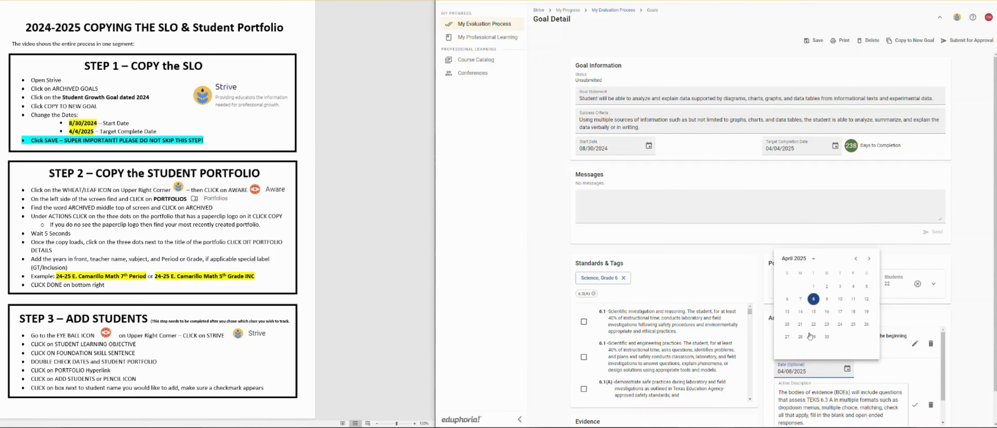
{"action": "left_click", "coordinate": [852, 287]}
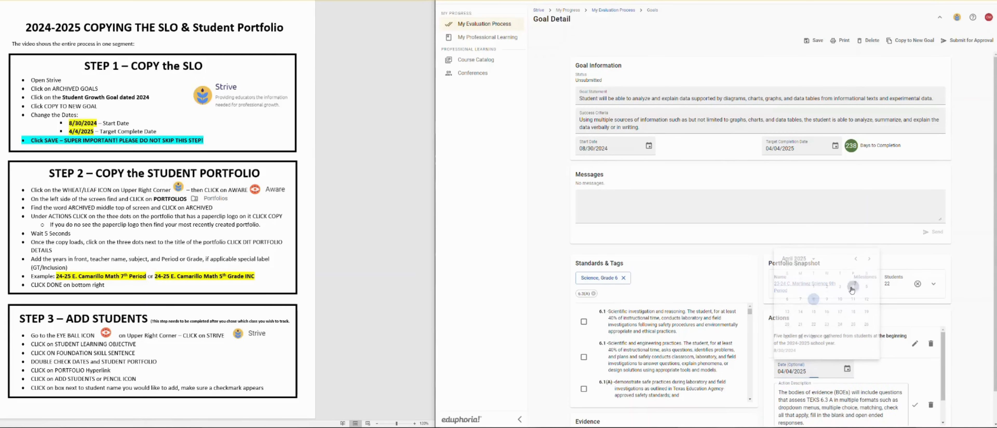
{"action": "left_click", "coordinate": [915, 405]}
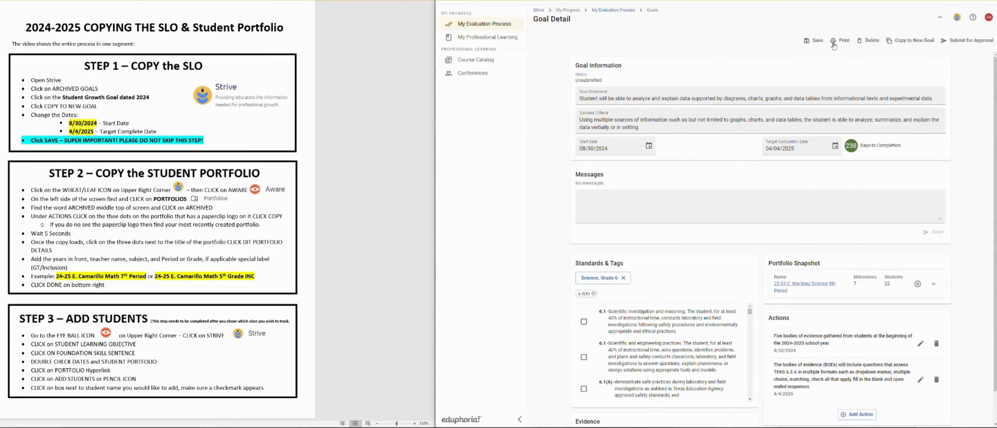
{"action": "left_click", "coordinate": [809, 41]}
Switch from Strive to the Aware application.
{"action": "left_click", "coordinate": [957, 19]}
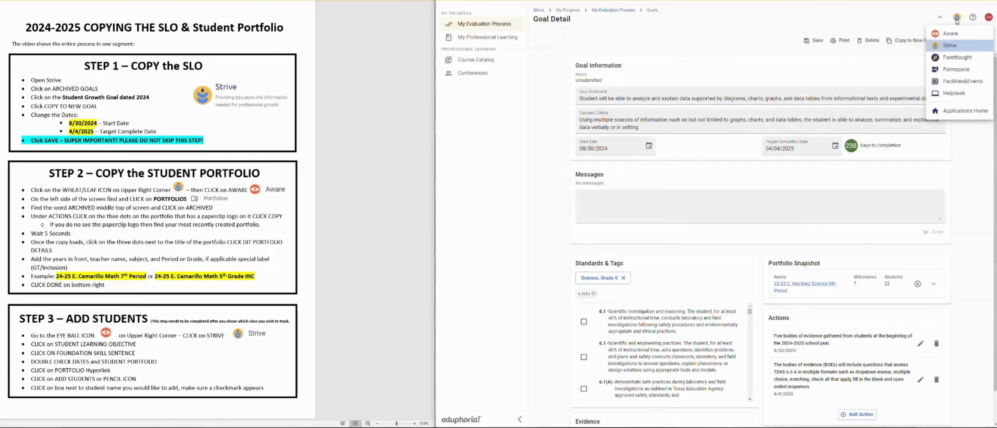
{"action": "left_click", "coordinate": [953, 34]}
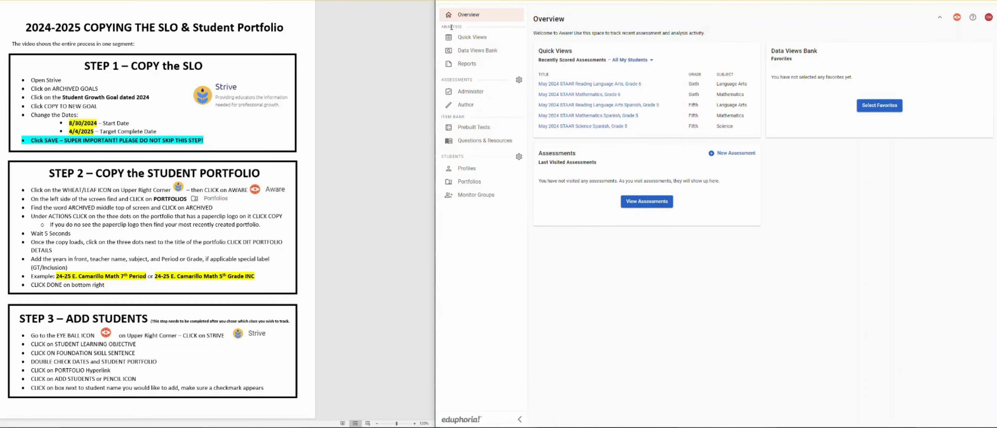
{"action": "double_click", "coordinate": [454, 79]}
{"action": "left_click", "coordinate": [452, 117]}
{"action": "double_click", "coordinate": [453, 156]}
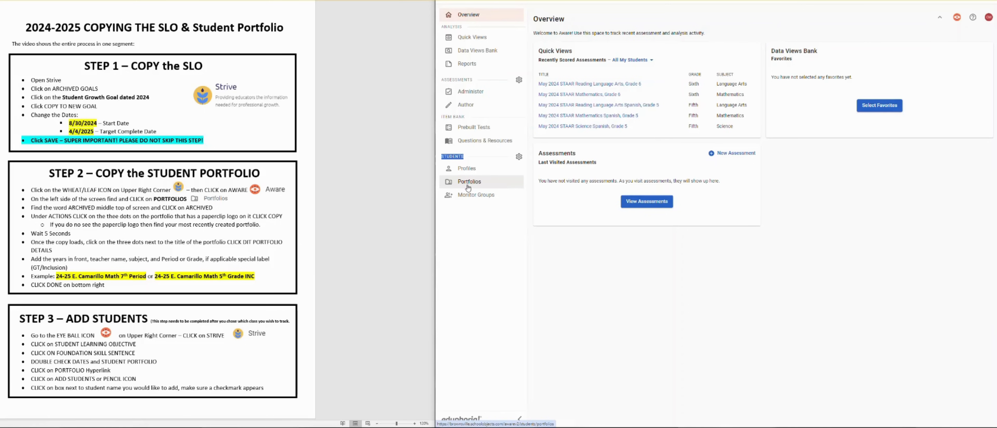
{"action": "left_click", "coordinate": [519, 159]}
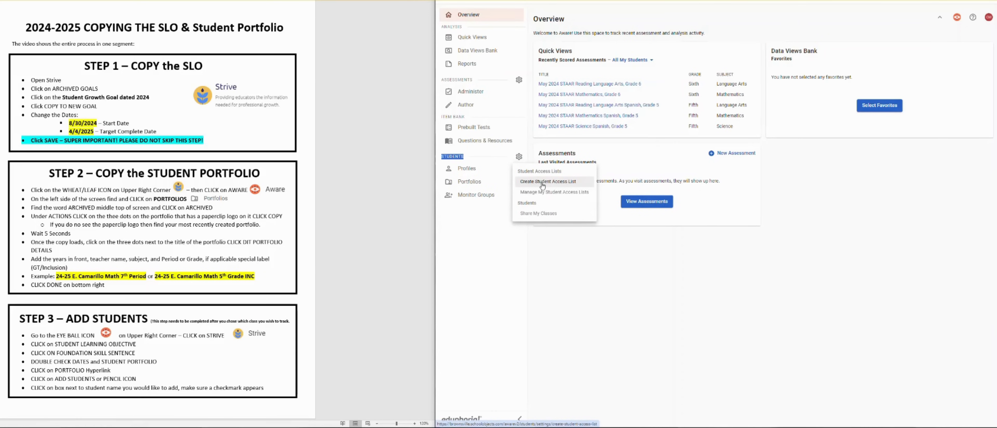
{"action": "left_click", "coordinate": [496, 208]}
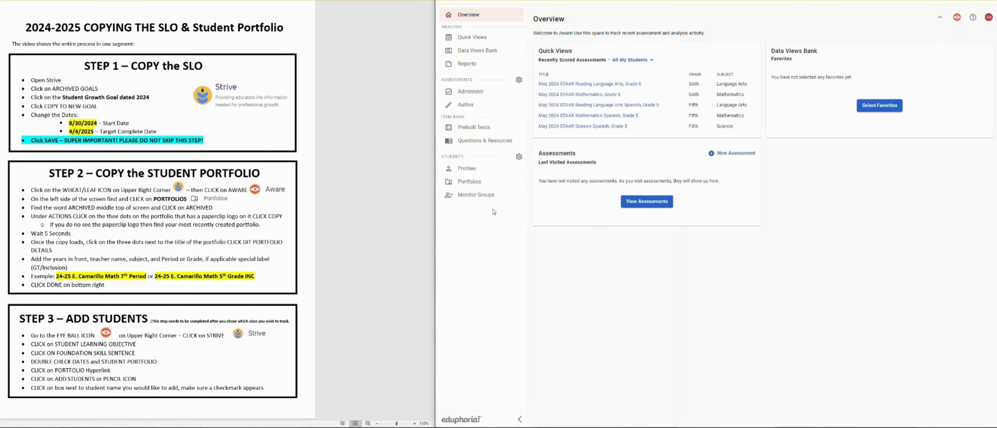
Copy the archived 23-24 Science 9th Period student portfolio that has a goal attached.
{"action": "left_click", "coordinate": [476, 184]}
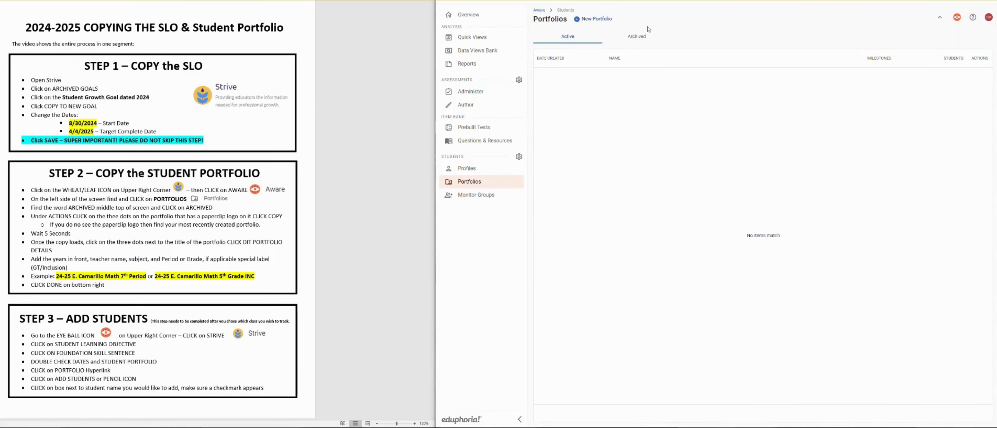
{"action": "left_click", "coordinate": [636, 40]}
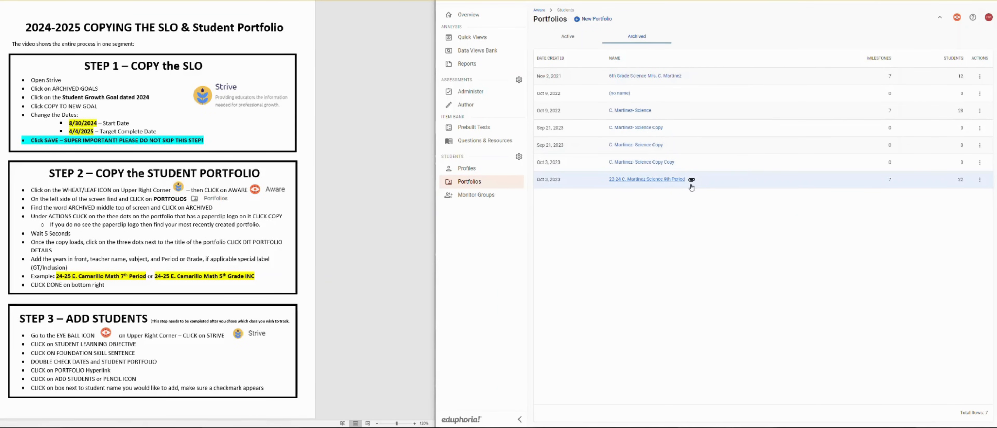
{"action": "mouse_move", "coordinate": [692, 186]}
{"action": "left_click", "coordinate": [981, 180]}
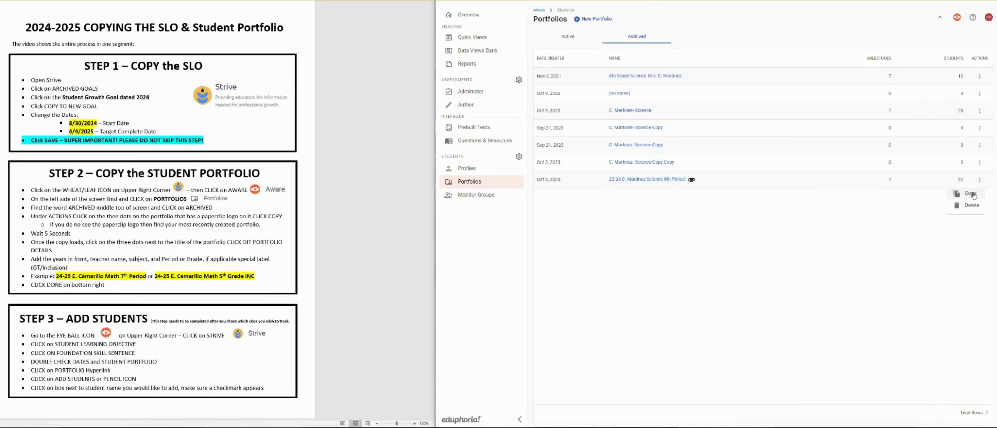
{"action": "left_click", "coordinate": [974, 194]}
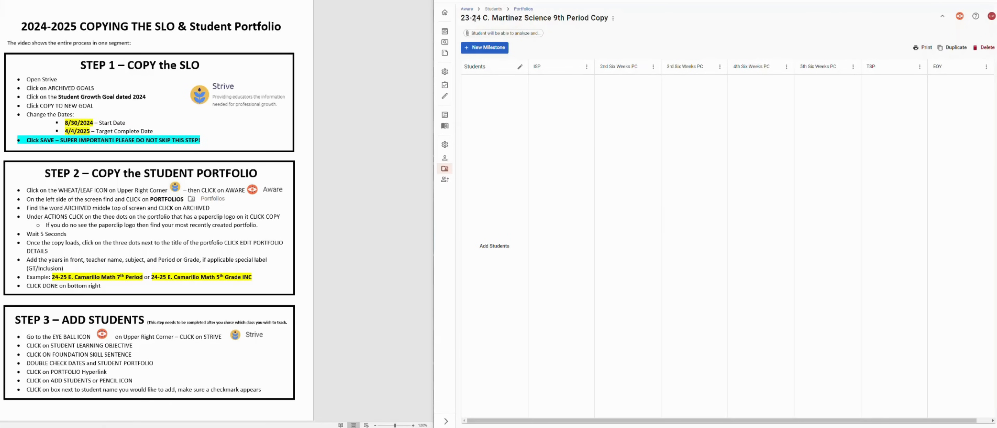
Rename the copied Science 9th Period portfolio by changing its years to 24-25 and removing the word Copy.
{"action": "left_click_drag", "start_coordinate": [461, 17], "coordinate": [608, 18]}
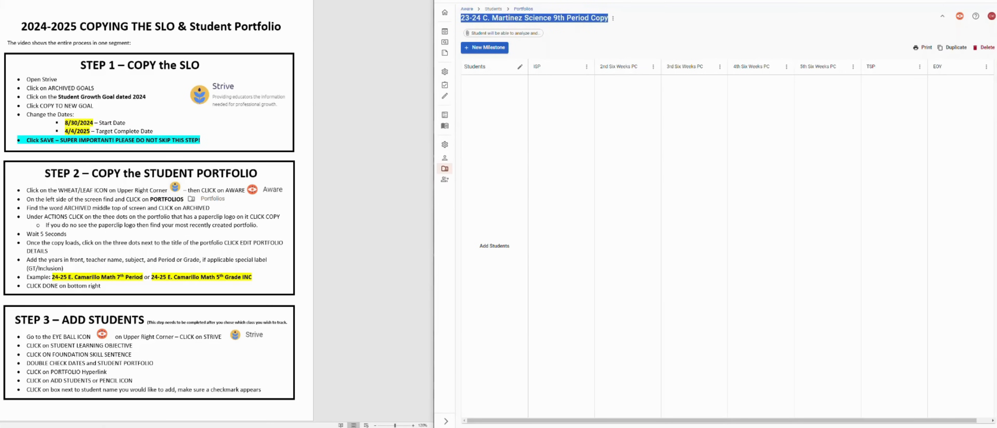
{"action": "left_click", "coordinate": [613, 19]}
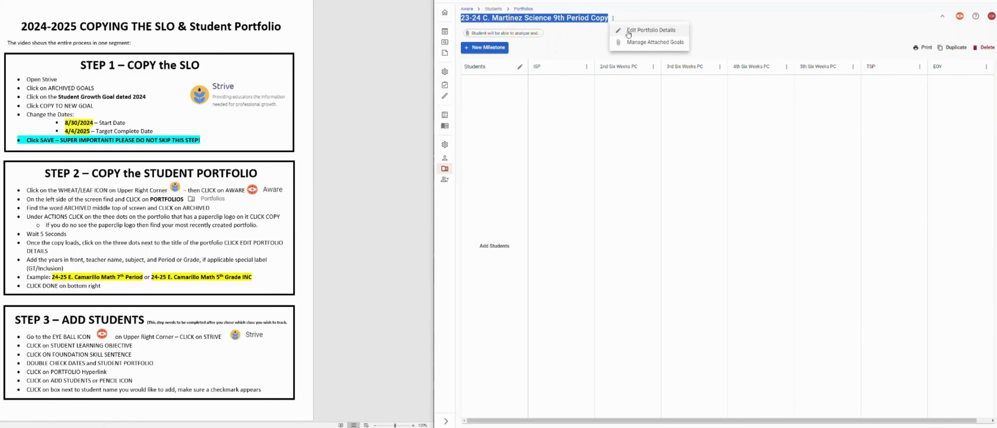
{"action": "left_click", "coordinate": [628, 31]}
{"action": "left_click", "coordinate": [613, 182]}
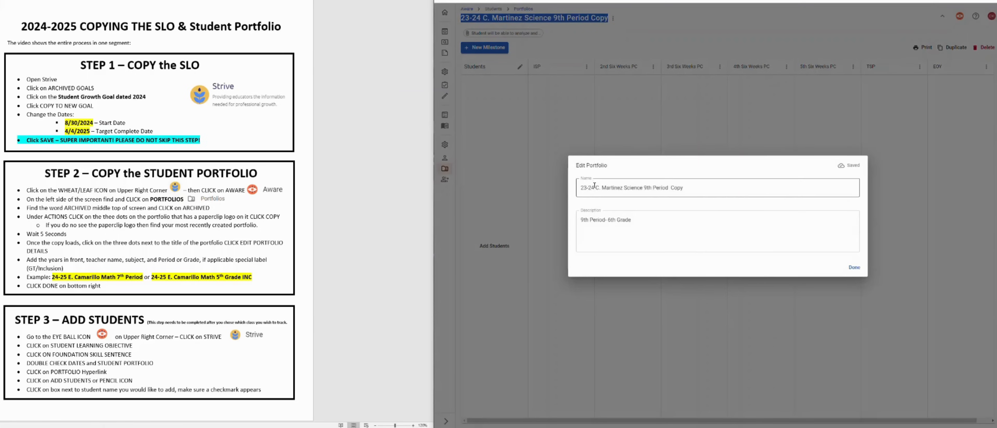
{"action": "left_click", "coordinate": [585, 188]}
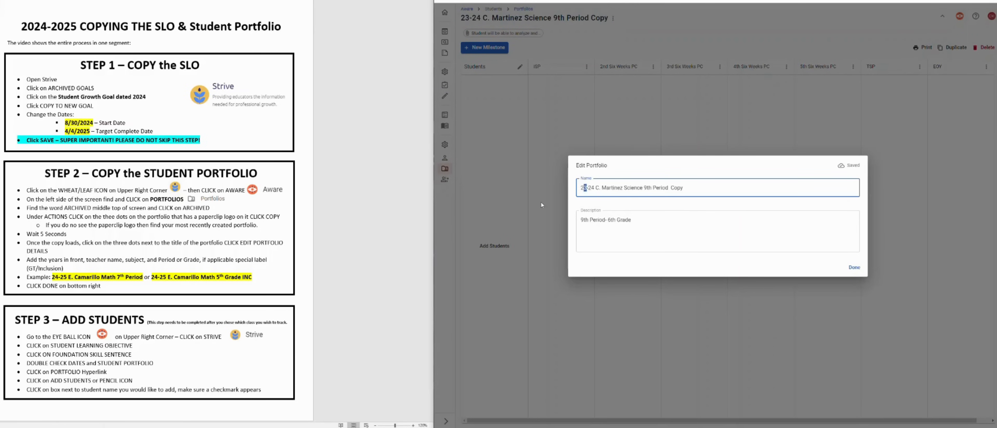
{"action": "type", "text": "4"}
{"action": "key", "text": "Right"}
{"action": "key", "text": "BackSpace"}
{"action": "type", "text": "5"}
{"action": "double_click", "coordinate": [674, 188]}
{"action": "key", "text": "BackSpace"}
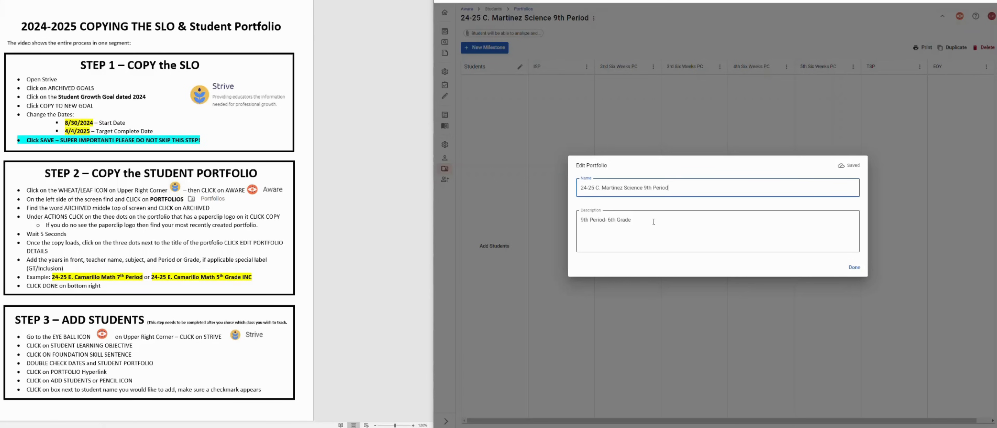
Clear the portfolio's description and finish editing its details.
{"action": "left_click_drag", "start_coordinate": [653, 221], "coordinate": [582, 218]}
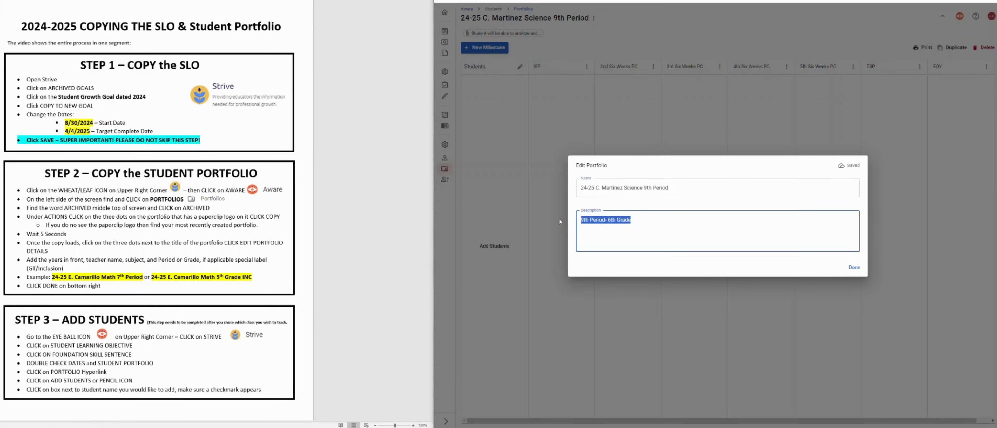
{"action": "key", "text": "BackSpace"}
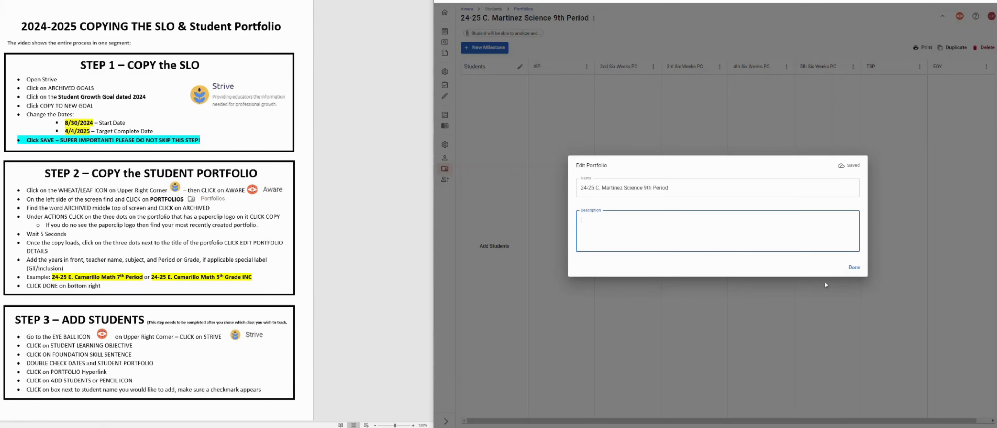
{"action": "left_click", "coordinate": [849, 268]}
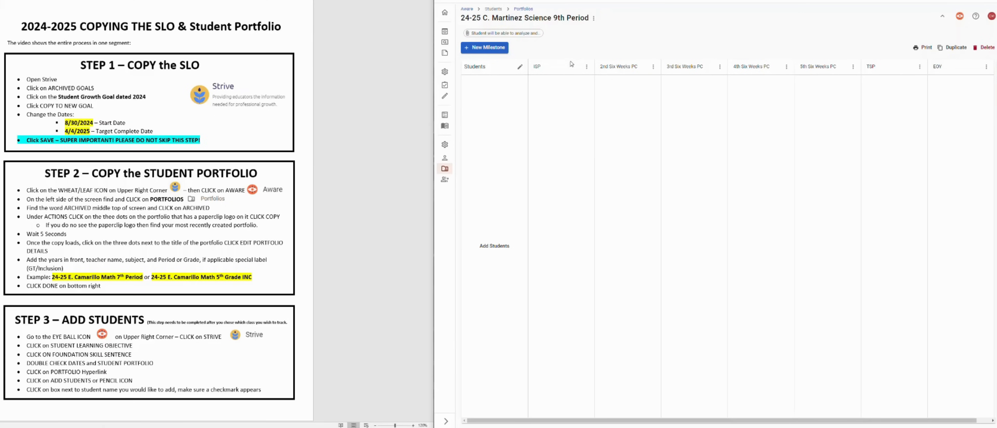
Switch to Strive and open the goal under Student Learning Objective to check its dates and portfolio snapshot.
{"action": "left_click", "coordinate": [959, 18]}
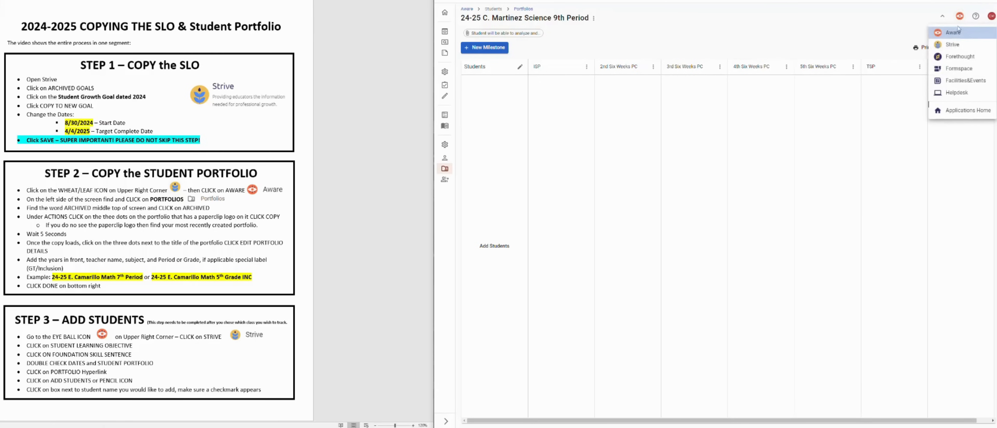
{"action": "left_click", "coordinate": [955, 44]}
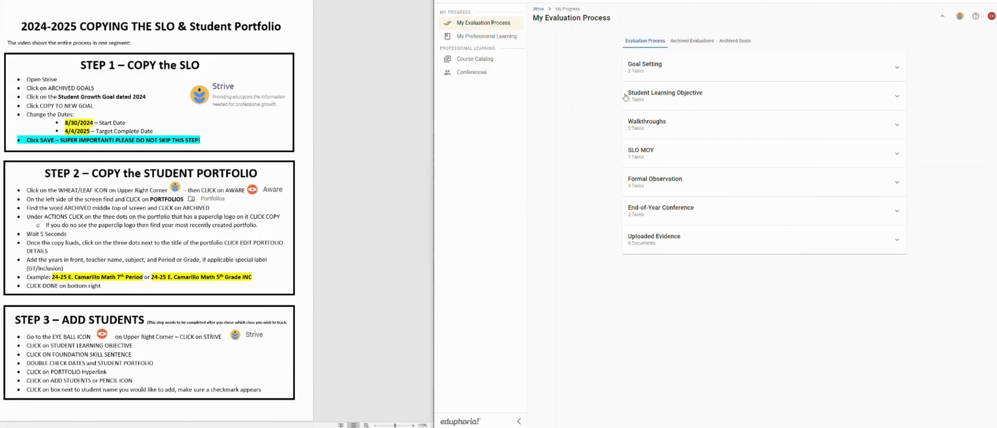
{"action": "left_click", "coordinate": [680, 99]}
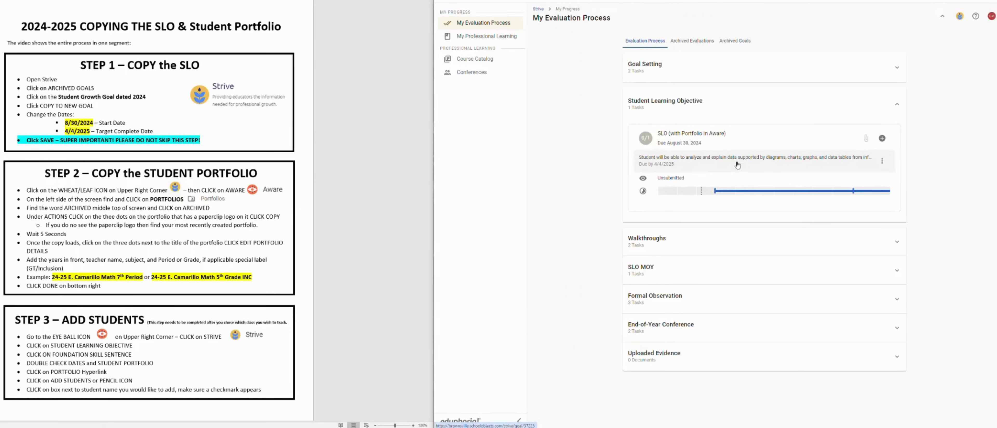
{"action": "left_click", "coordinate": [765, 167]}
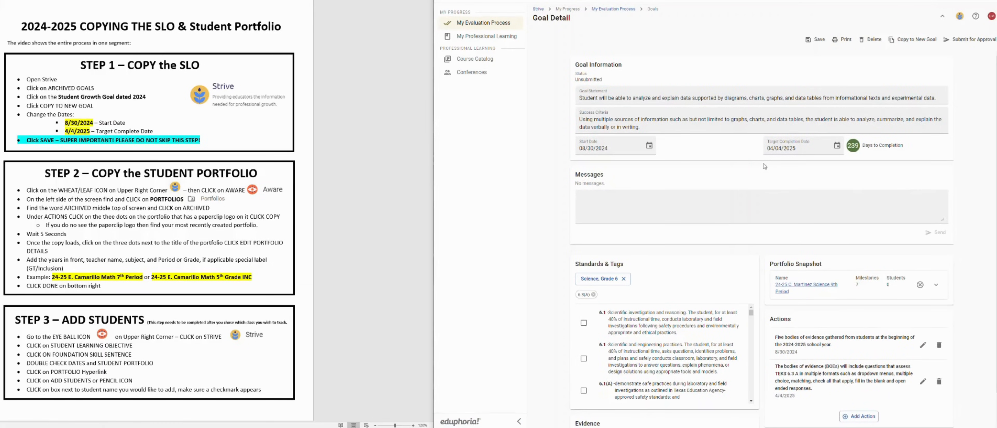
{"action": "triple_click", "coordinate": [797, 264]}
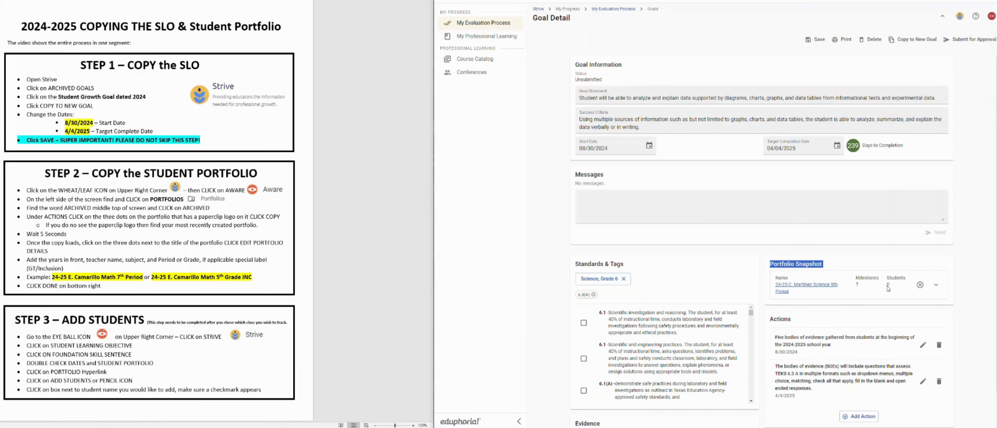
Open the portfolio linked to the goal and bring up the second class group in its student selection list.
{"action": "left_click", "coordinate": [792, 289]}
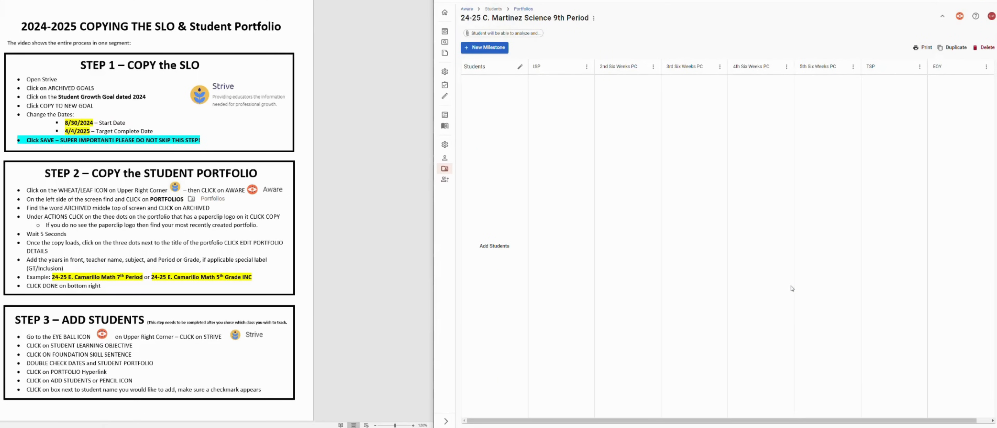
{"action": "double_click", "coordinate": [468, 67]}
{"action": "left_click", "coordinate": [520, 69]}
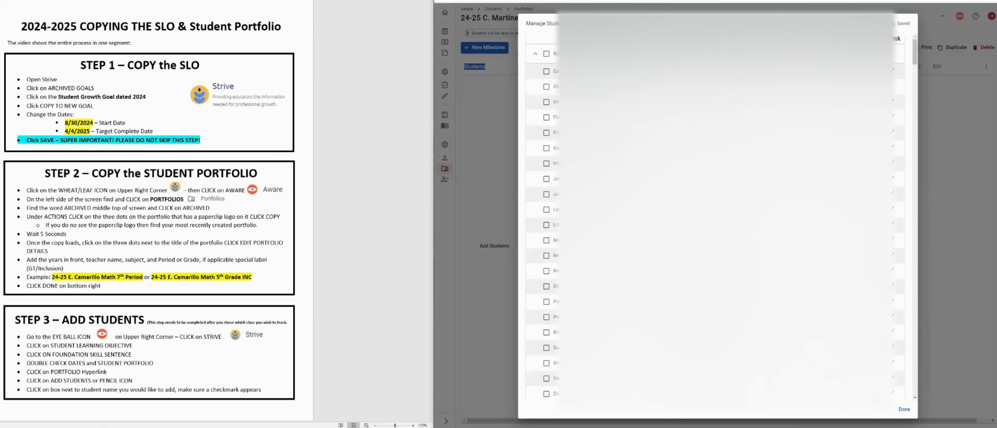
{"action": "scroll", "coordinate": [715, 217], "scroll_direction": "down", "scroll_amount": 2}
{"action": "scroll", "coordinate": [715, 217], "scroll_direction": "down", "scroll_amount": 8}
{"action": "scroll", "coordinate": [716, 217], "scroll_direction": "down", "scroll_amount": 7}
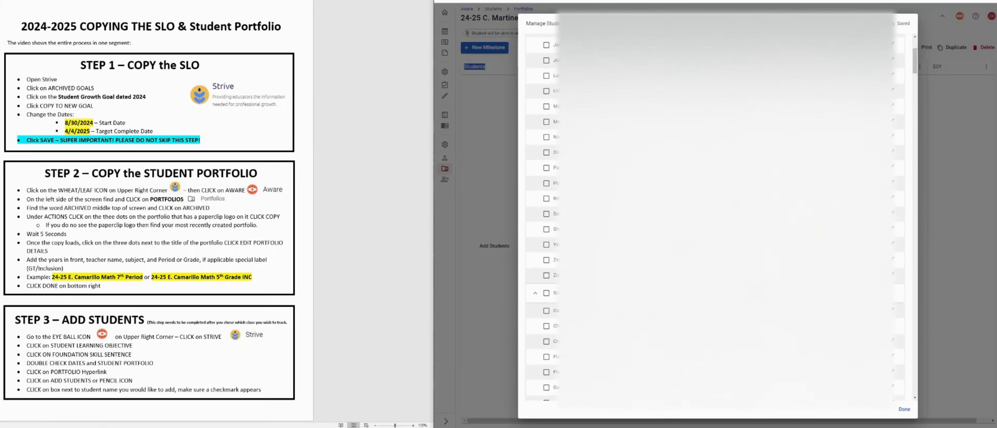
{"action": "scroll", "coordinate": [549, 115], "scroll_direction": "down", "scroll_amount": 1}
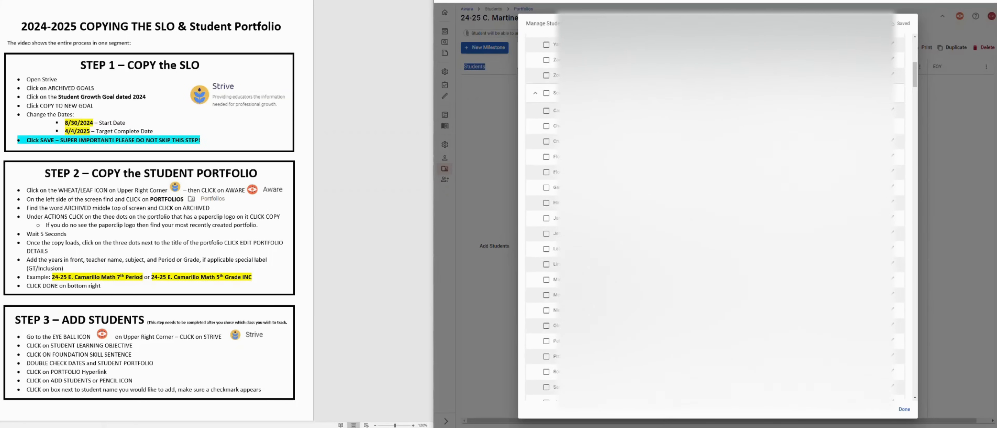
Add all students of the second class group to the 24-25 Science 9th Period portfolio and finish the selection.
{"action": "left_click", "coordinate": [547, 112]}
{"action": "left_click", "coordinate": [546, 127]}
{"action": "left_click", "coordinate": [547, 142]}
{"action": "left_click", "coordinate": [546, 156]}
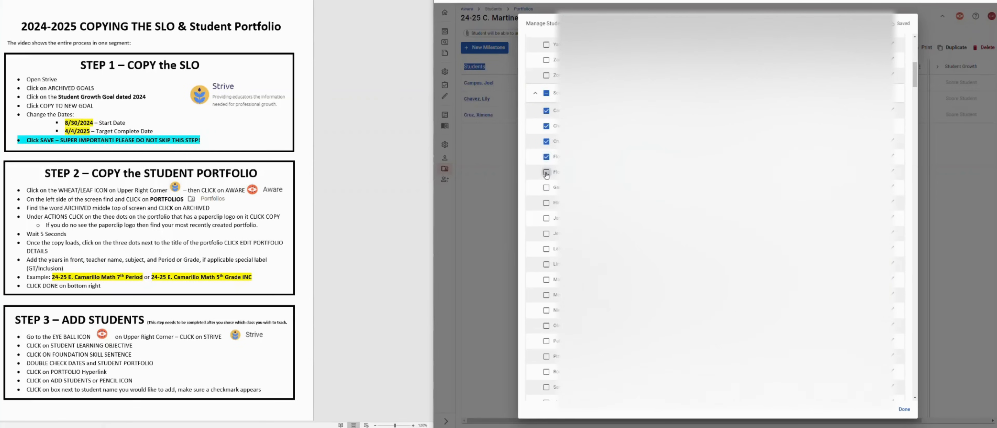
{"action": "left_click", "coordinate": [546, 172]}
{"action": "left_click", "coordinate": [548, 95]}
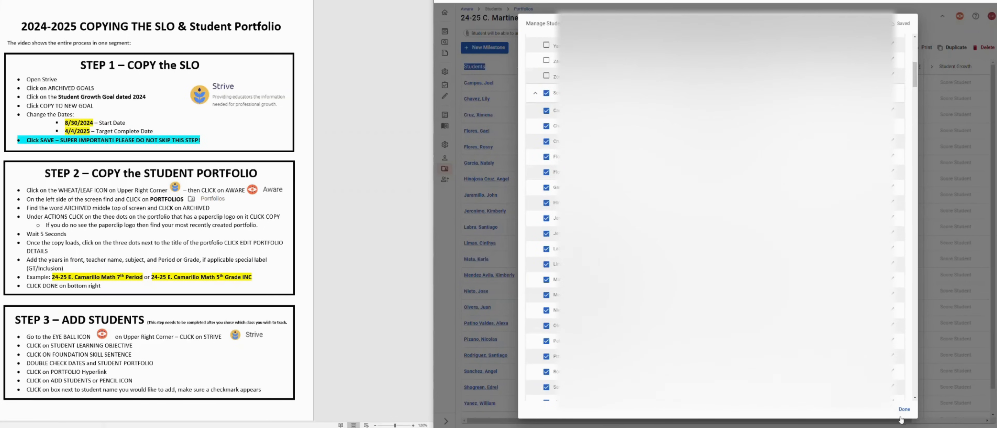
{"action": "left_click", "coordinate": [905, 408]}
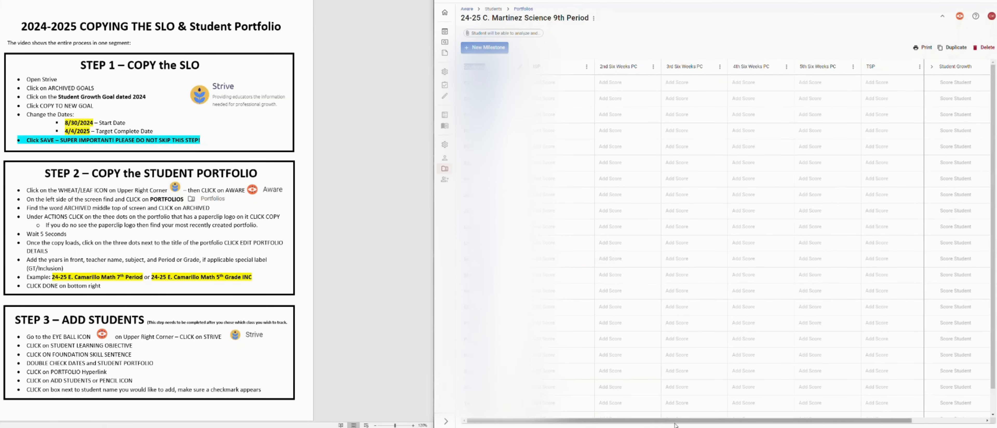
{"action": "left_click_drag", "start_coordinate": [675, 421], "coordinate": [748, 421]}
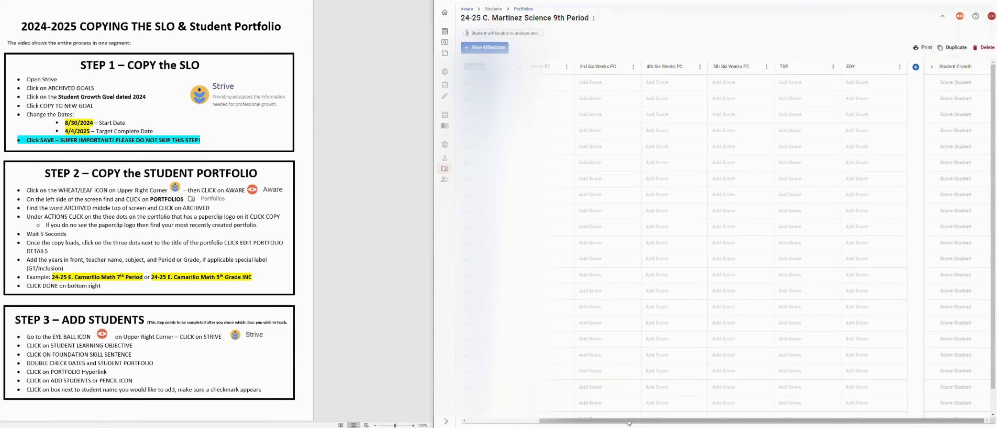
{"action": "left_click_drag", "start_coordinate": [629, 422], "coordinate": [544, 391]}
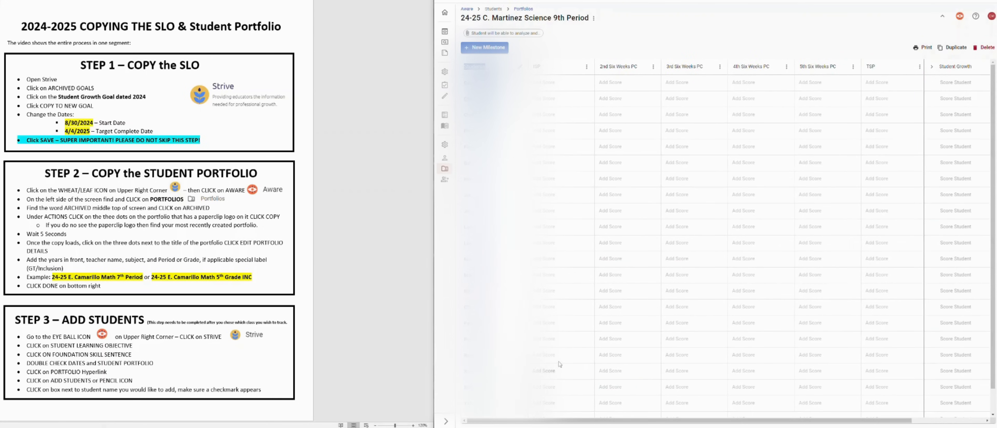